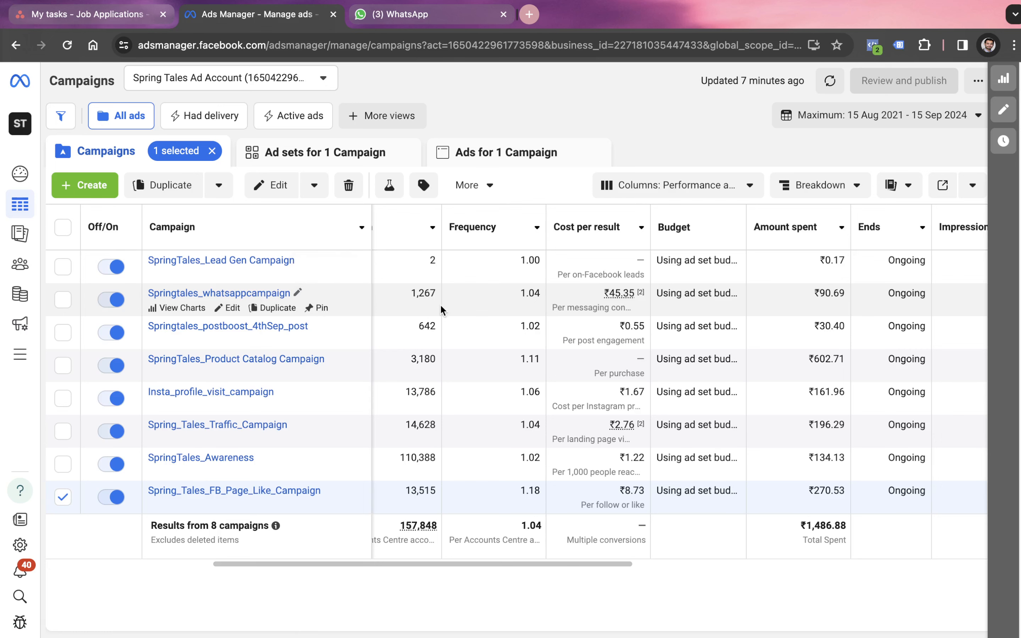
Compare the campaigns' results, reach and cost per result, and select the SpringTales_Awareness campaign.
scroll(441, 306, "left", 4)
scroll(440, 304, "left", 3)
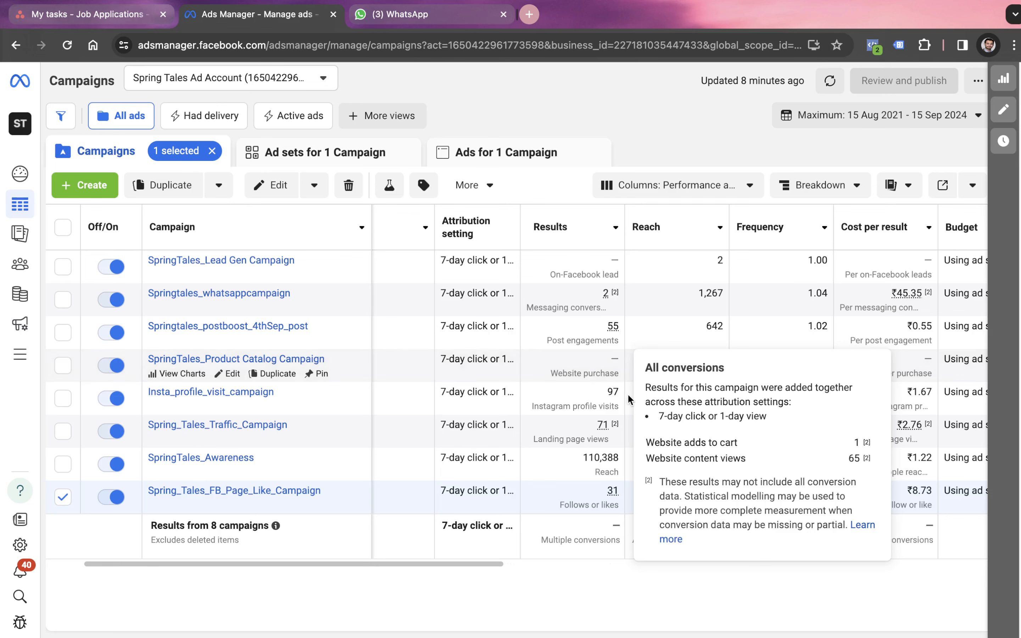
scroll(573, 342, "right", 1)
scroll(573, 343, "right", 4)
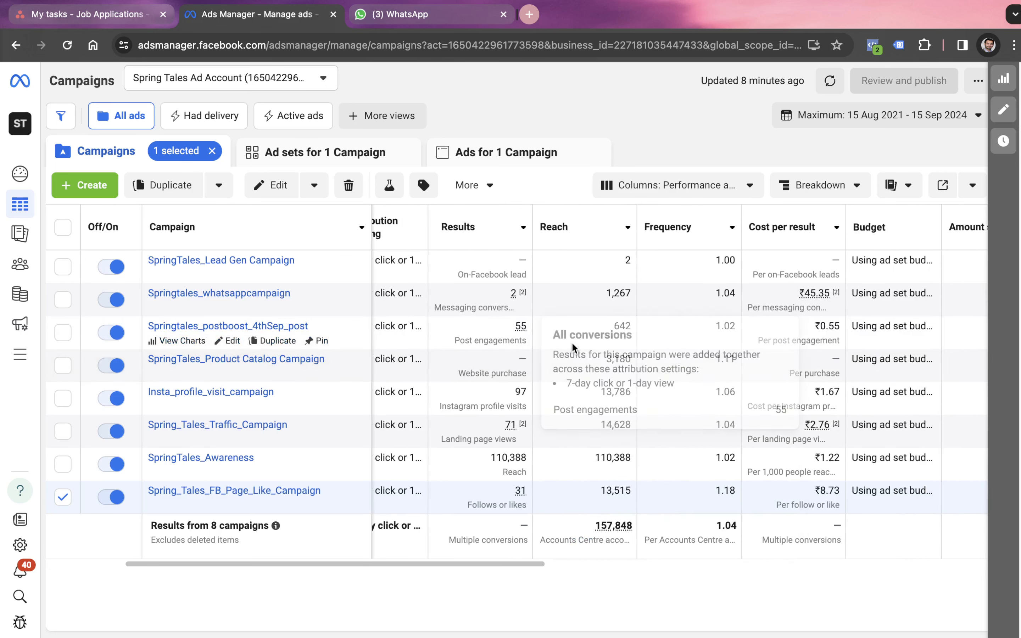
left_click(486, 473)
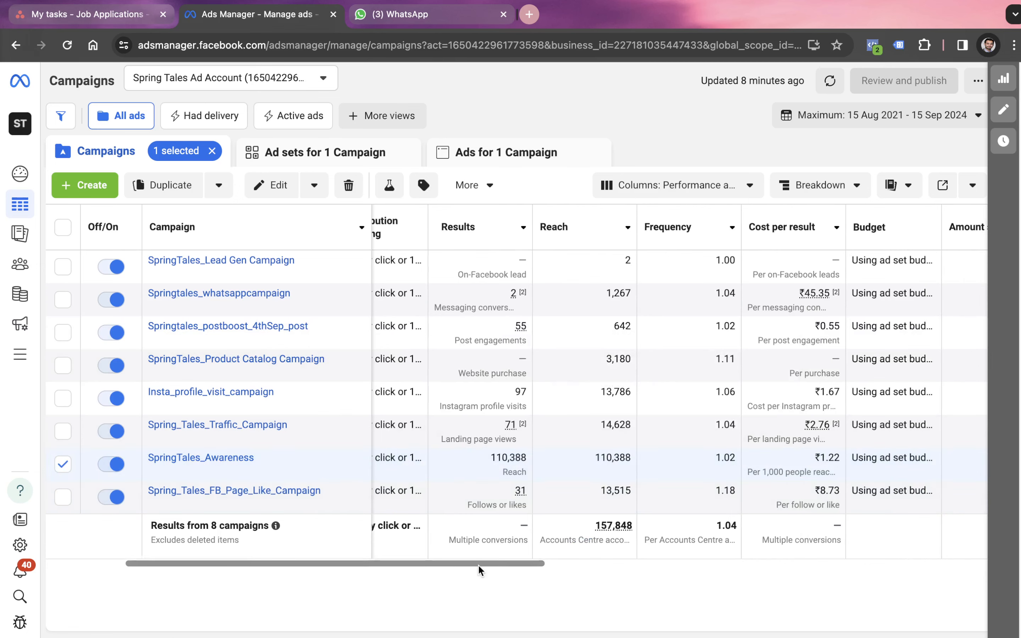
left_click_drag(477, 564, 523, 564)
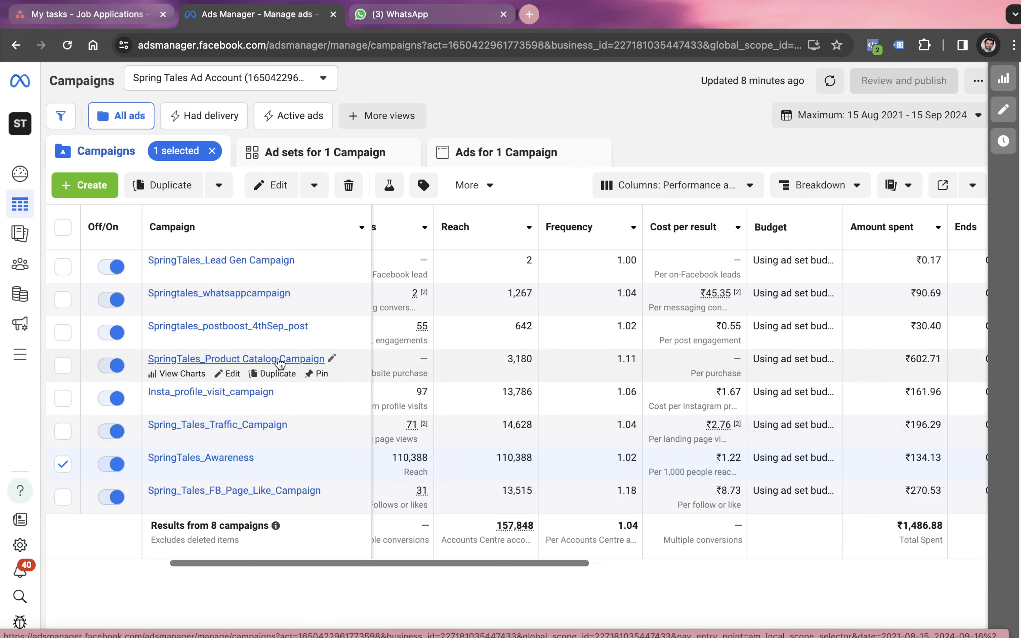
Examine the results of the product catalog, Instagram profile visit and WhatsApp campaigns, including their conversion breakdowns.
scroll(266, 268, "left", 3)
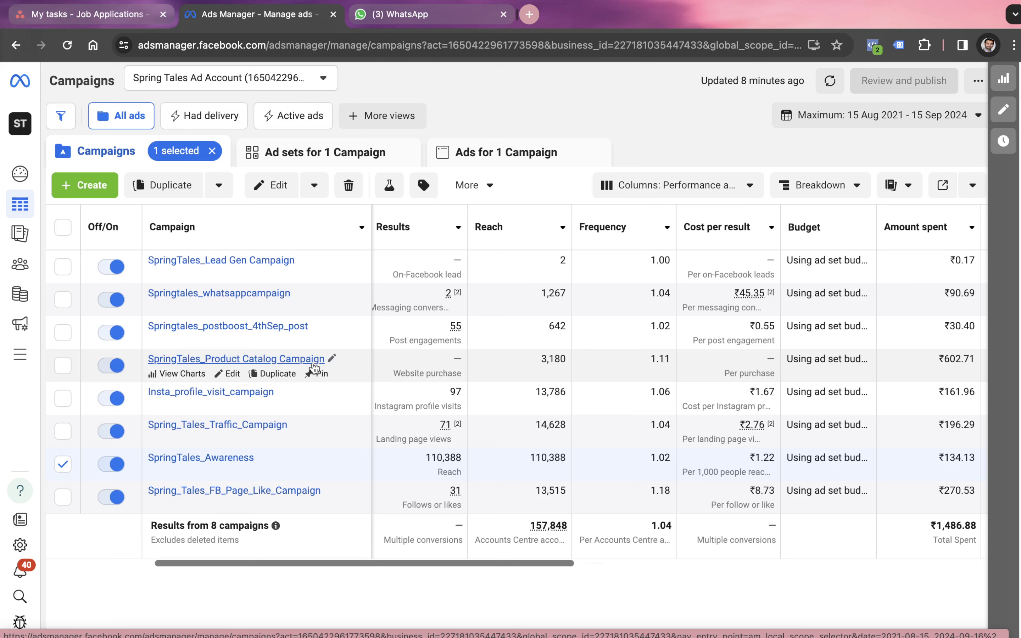
mouse_move(447, 369)
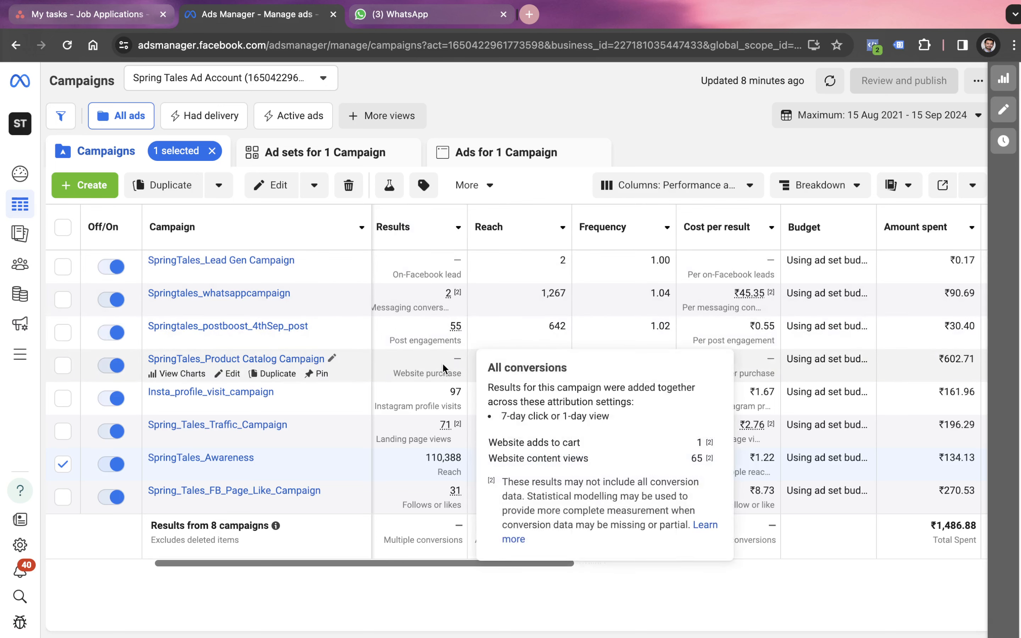
scroll(837, 357, "right", 1)
scroll(837, 358, "left", 5)
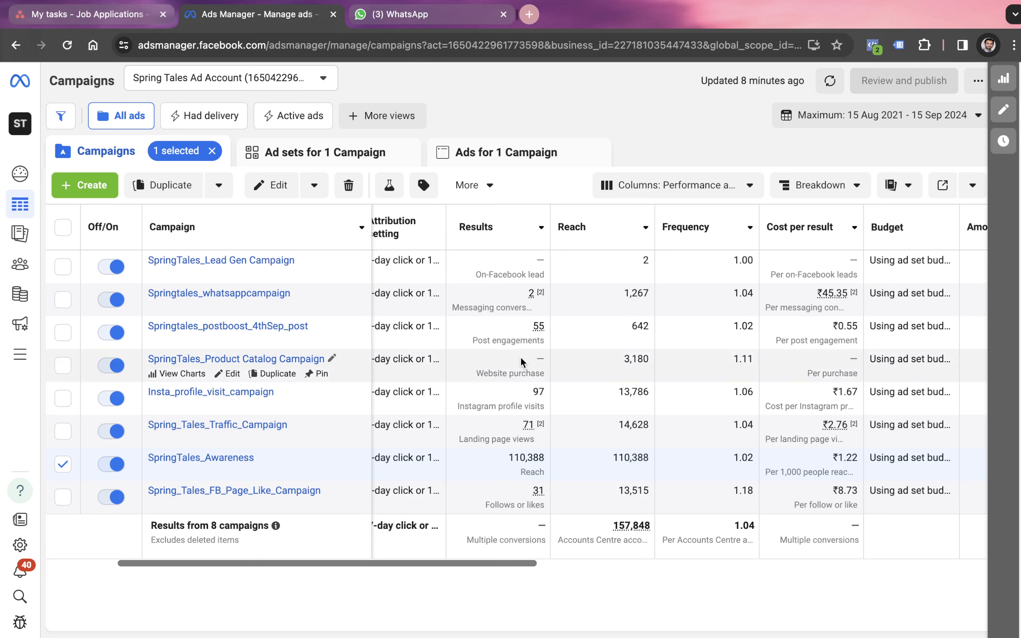
mouse_move(522, 361)
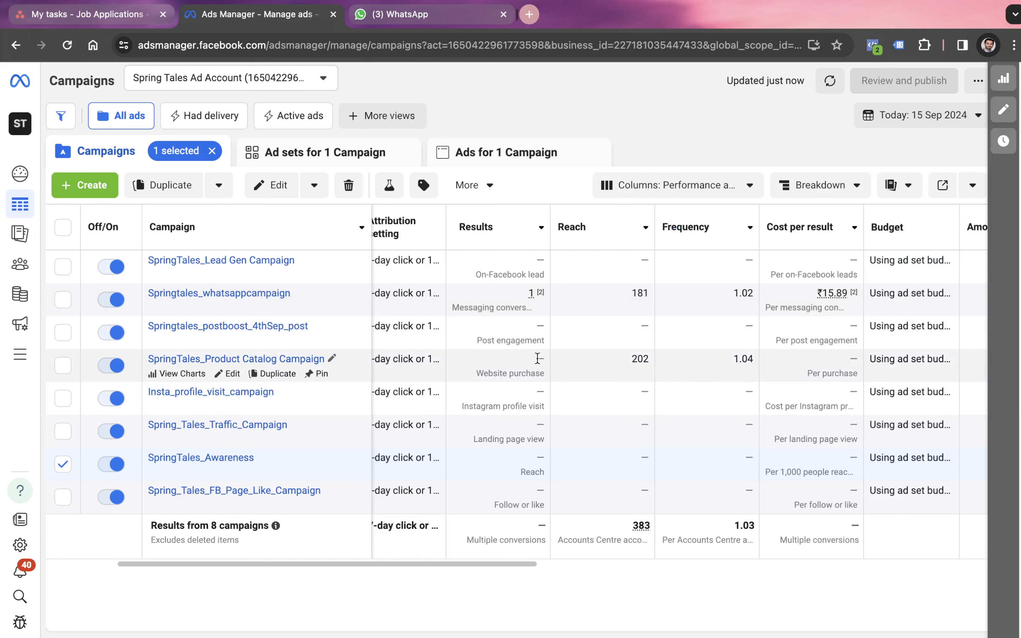
mouse_move(537, 358)
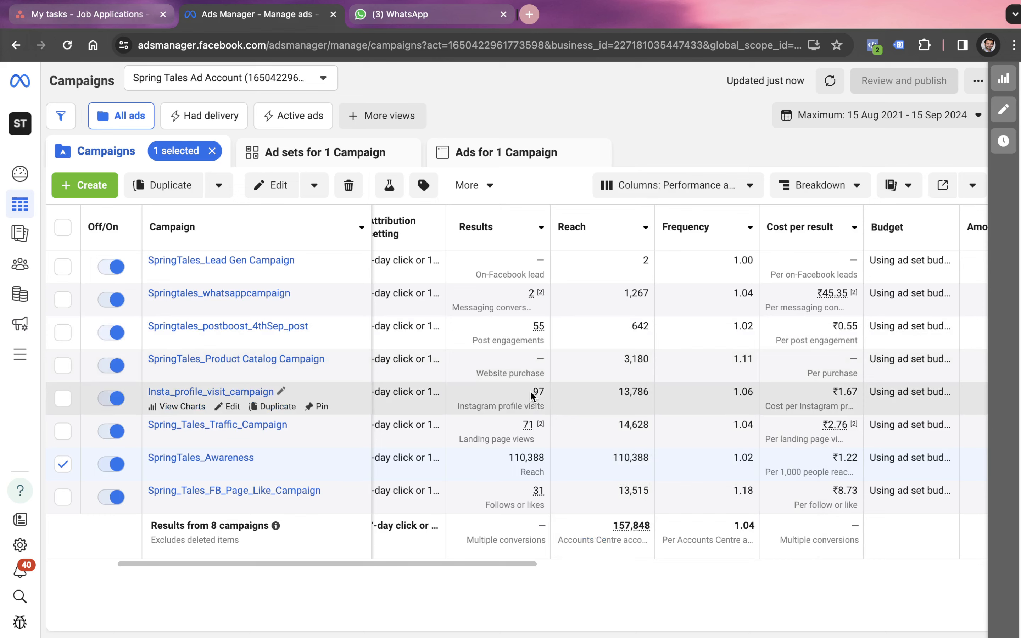
mouse_move(484, 294)
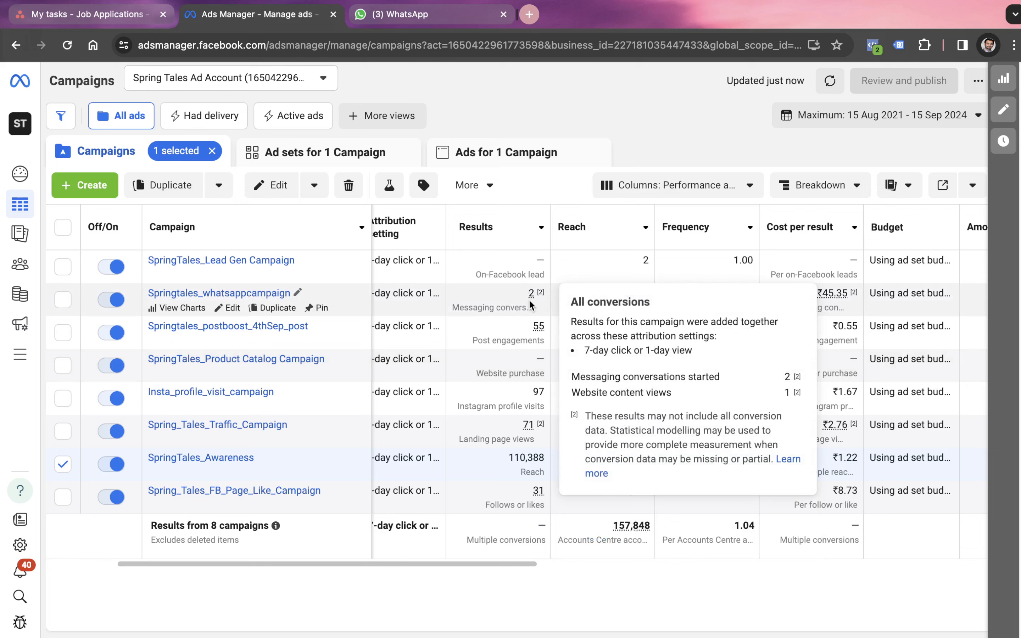
mouse_move(533, 317)
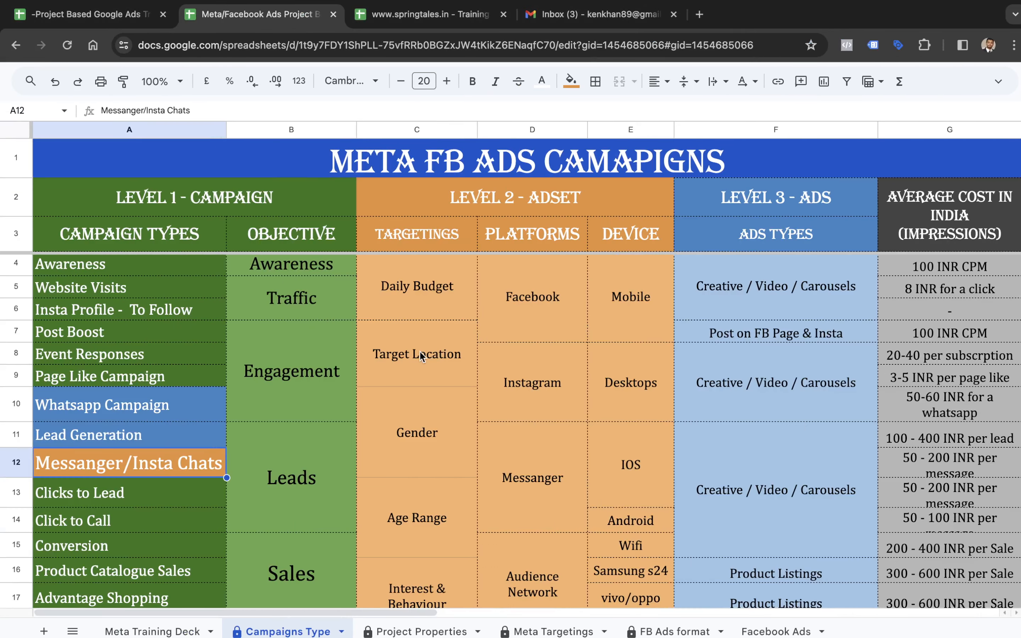
Open the Meta Training Deck sheet in the Google Sheets course workbook and look through its topics.
left_click(152, 632)
scroll(249, 582, "down", 3)
scroll(249, 582, "up", 3)
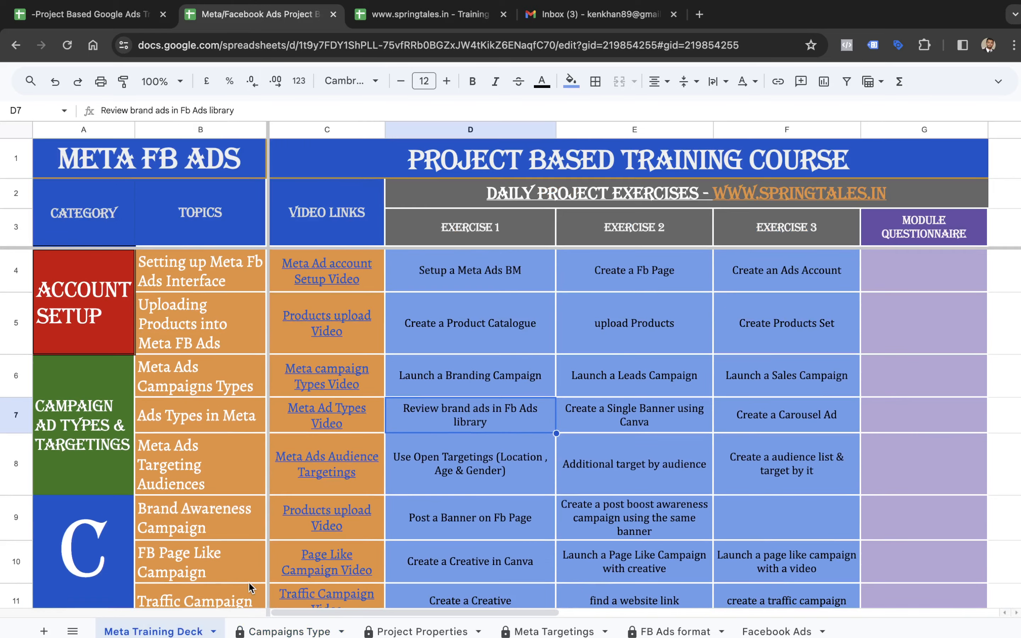
scroll(187, 533, "down", 5)
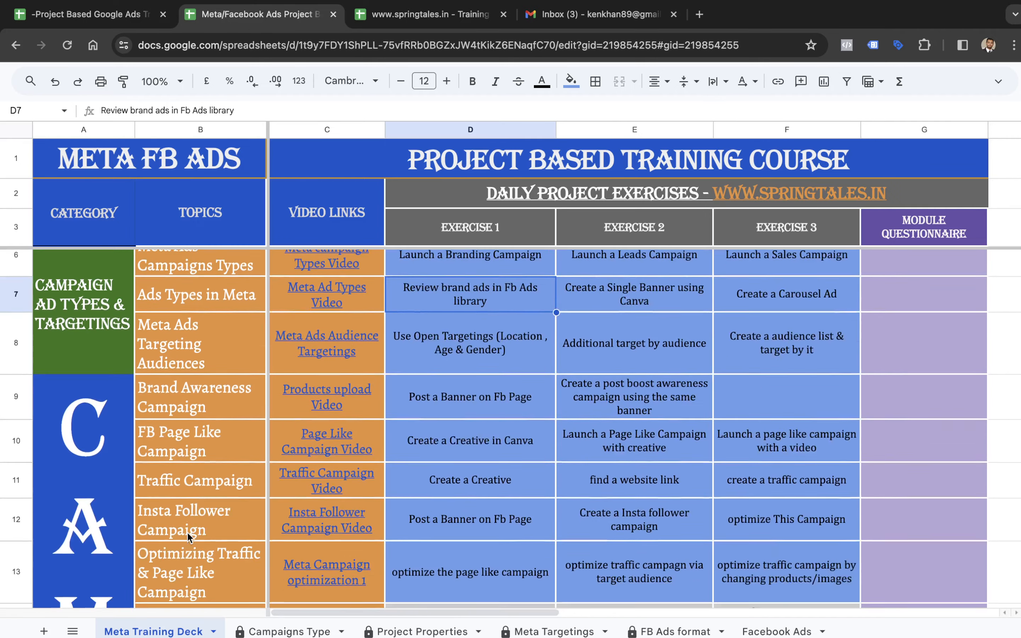
scroll(187, 533, "up", 5)
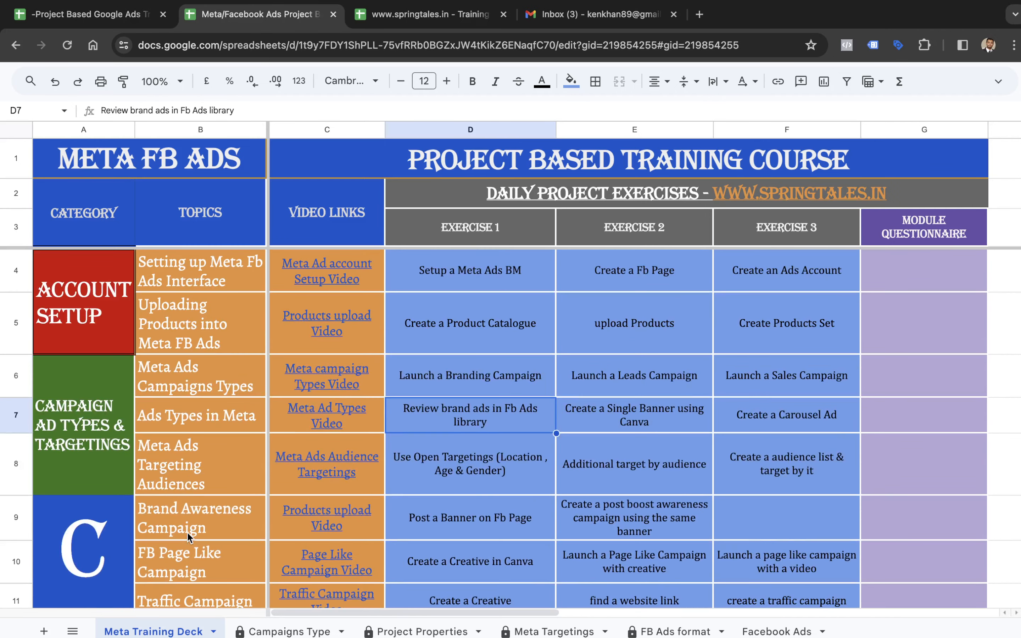
Review the Account Setup category and the campaign topics down to Insta Follower Campaign in the training deck.
left_click(125, 323)
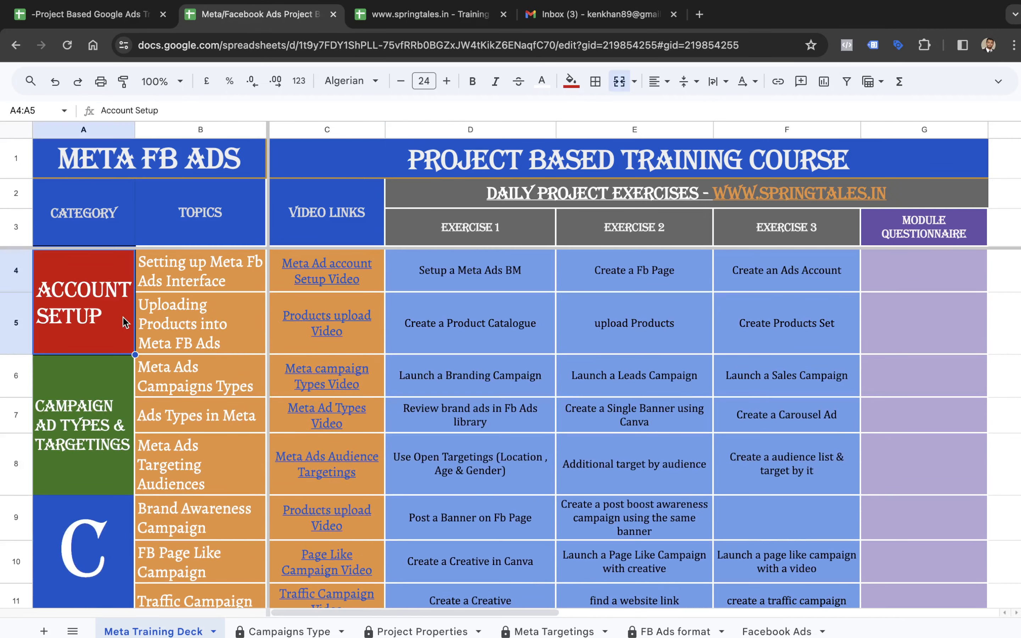
scroll(187, 421, "down", 5)
left_click(187, 397)
left_click(200, 481)
scroll(200, 480, "up", 5)
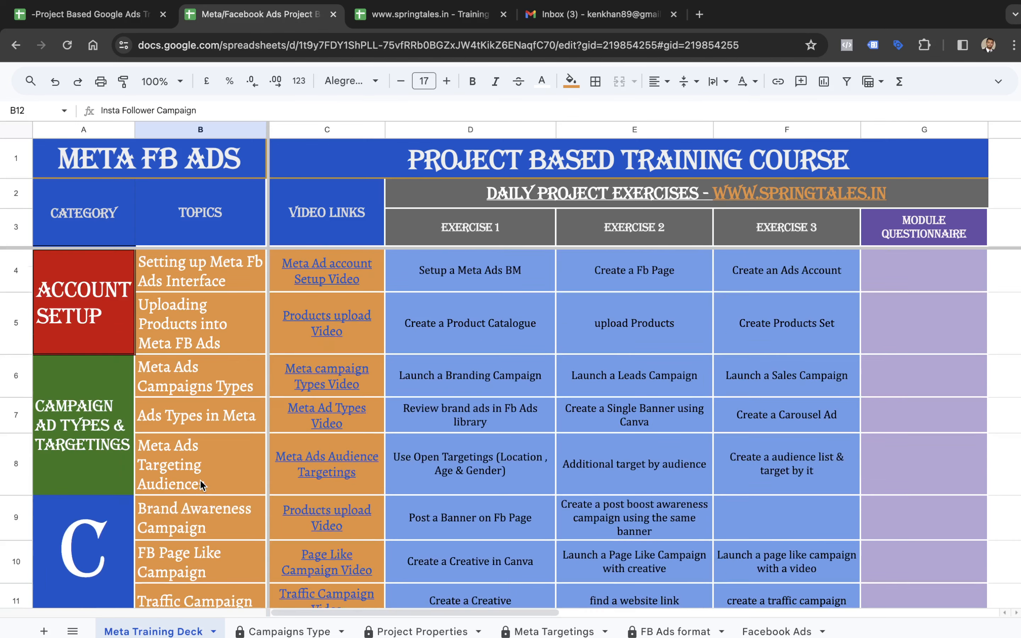
scroll(200, 481, "down", 2)
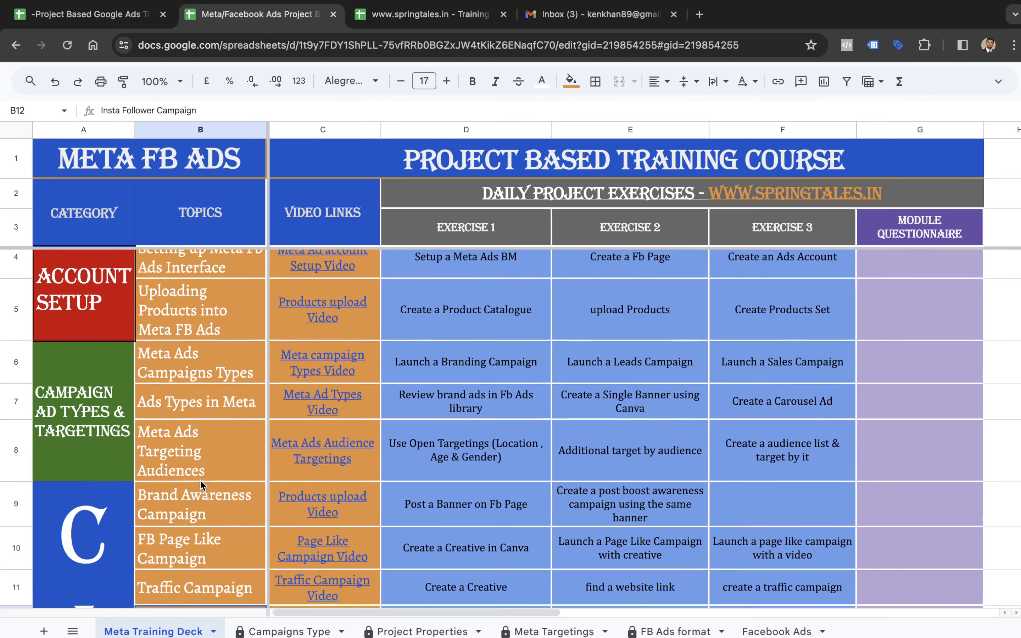
scroll(200, 479, "up", 2)
Review the daily exercises for the Brand Awareness and FB Page Like campaigns.
left_click(462, 502)
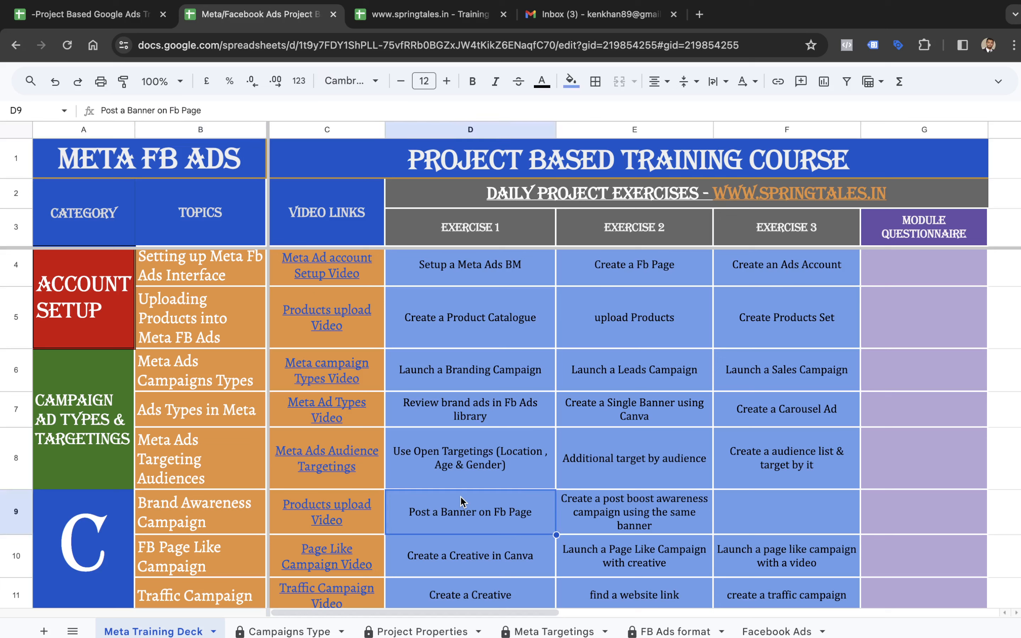
left_click(620, 549)
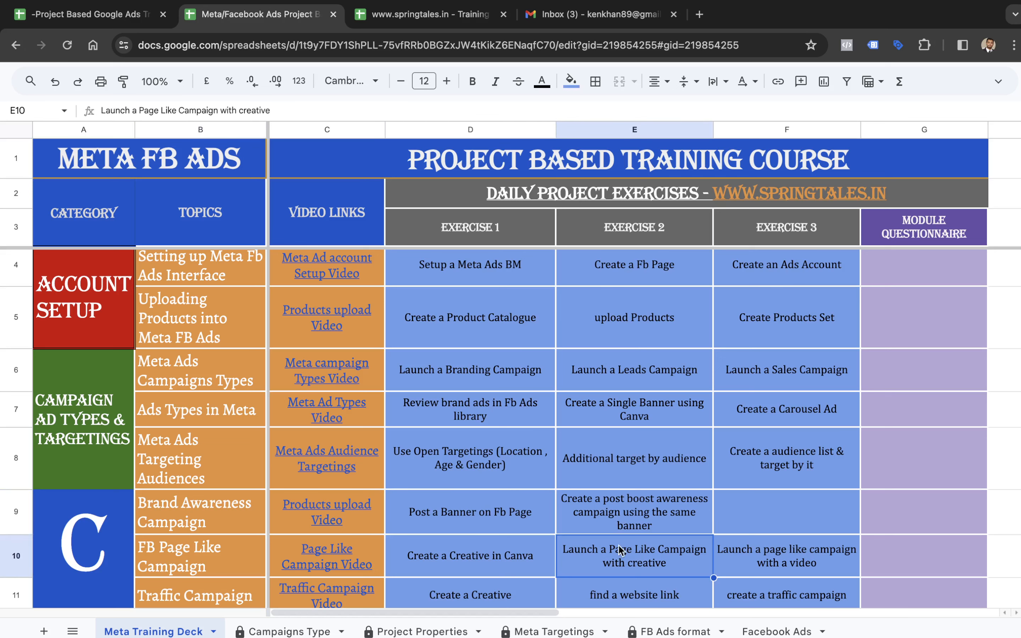
left_click(744, 549)
scroll(743, 550, "down", 5)
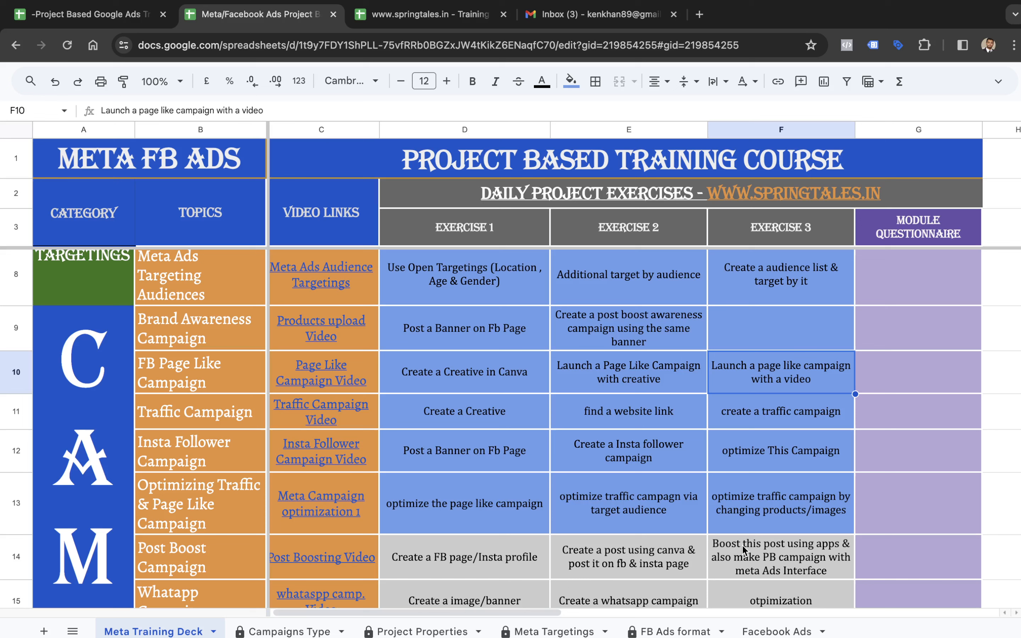
Highlight the Exercise 3, Exercise 1 and Exercise 2 columns in turn and look through their project exercises.
left_click(772, 131)
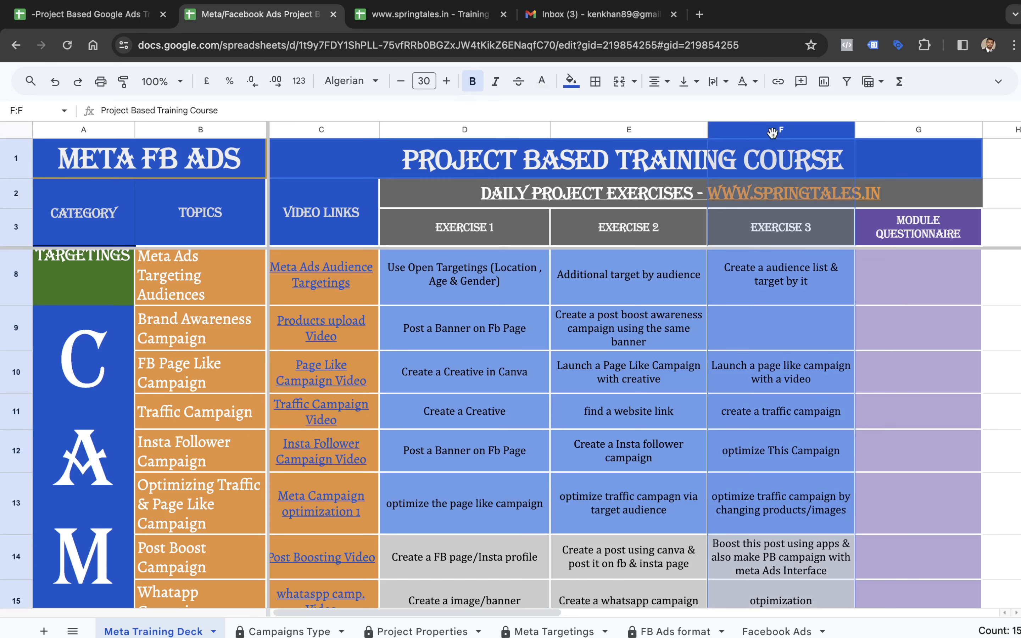
left_click(464, 129)
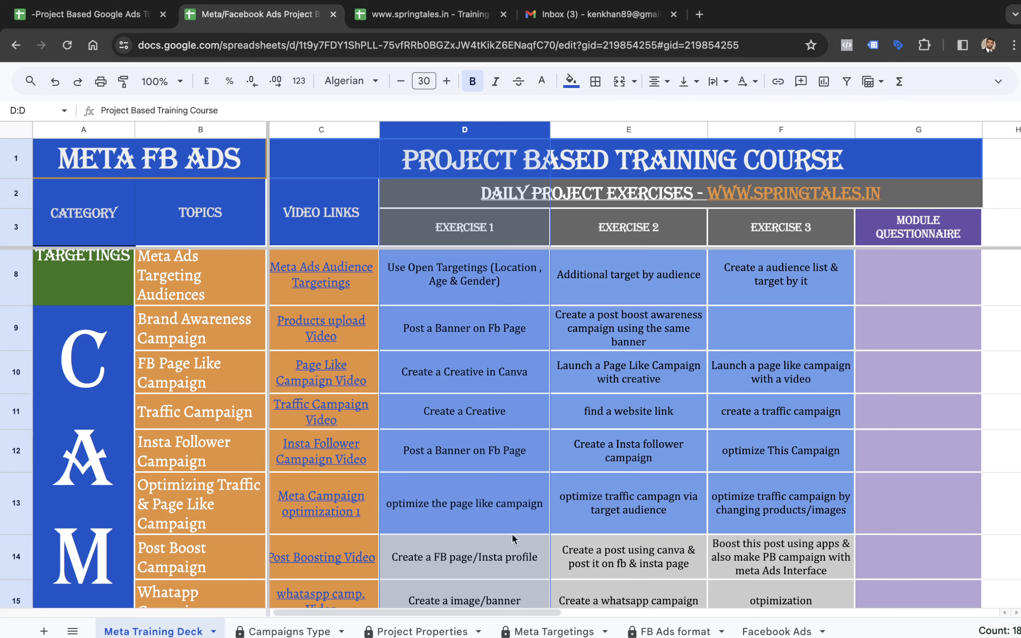
scroll(494, 457, "down", 4)
scroll(494, 457, "up", 5)
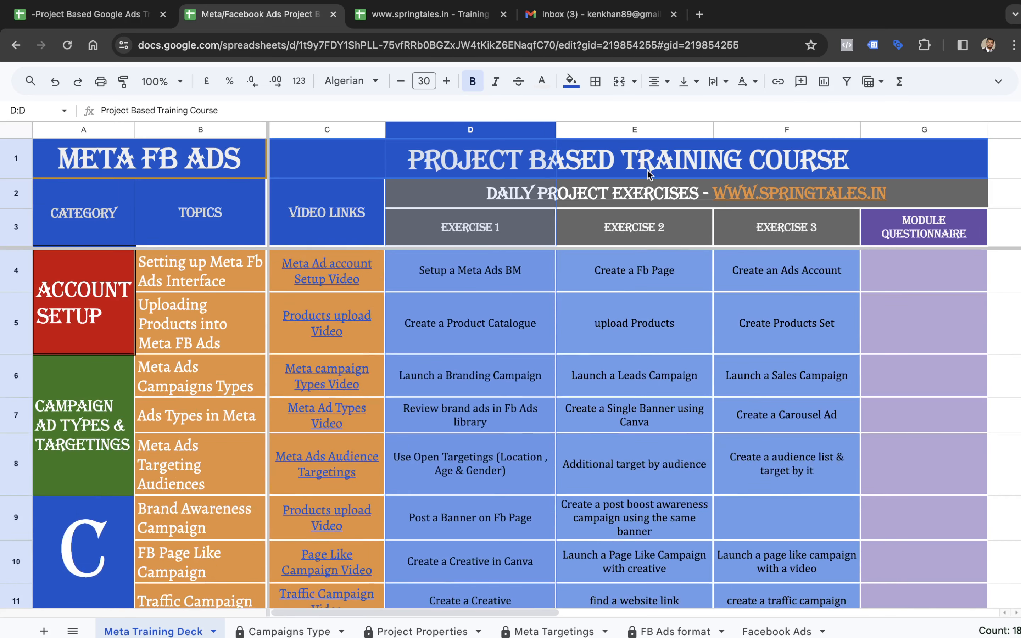
left_click(624, 136)
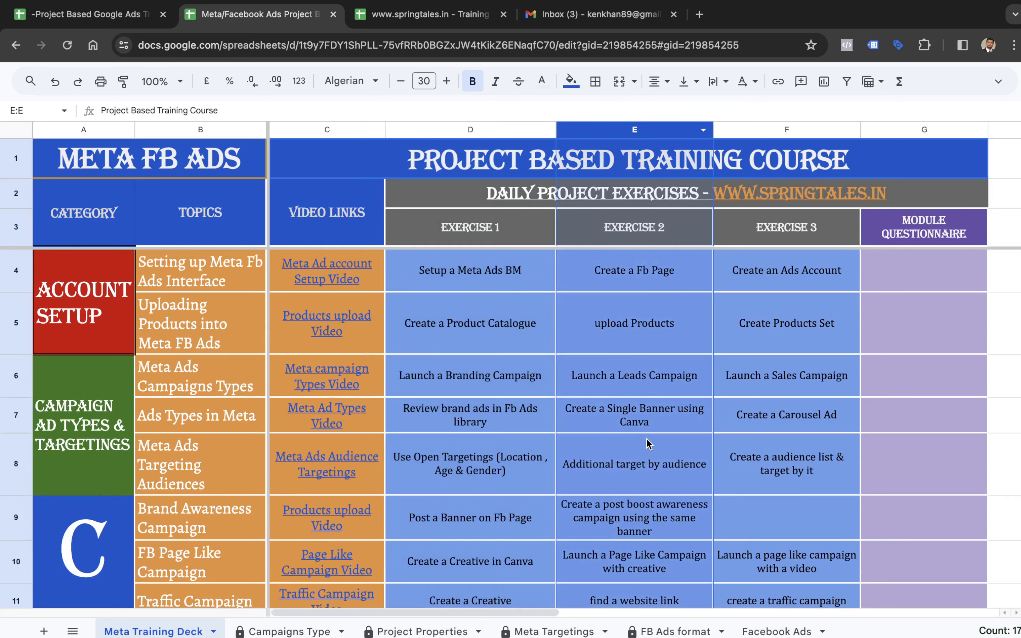
scroll(646, 439, "down", 5)
scroll(645, 437, "down", 3)
scroll(646, 437, "up", 5)
Check the Traffic Campaign topic with its video link, and the Insta Follower Campaign topic below it.
left_click(198, 368)
mouse_move(311, 358)
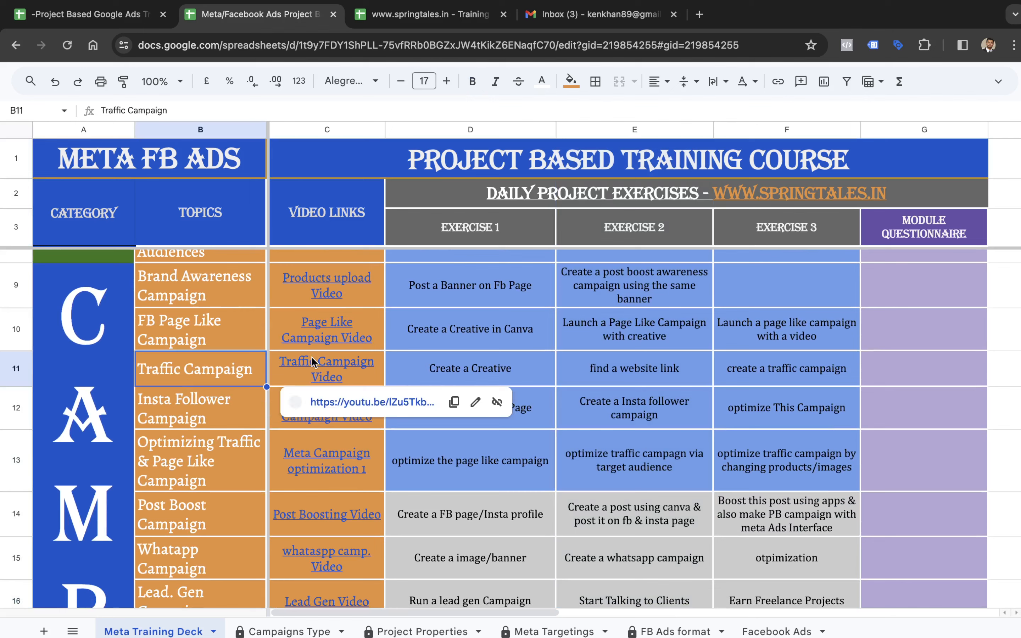
left_click(242, 417)
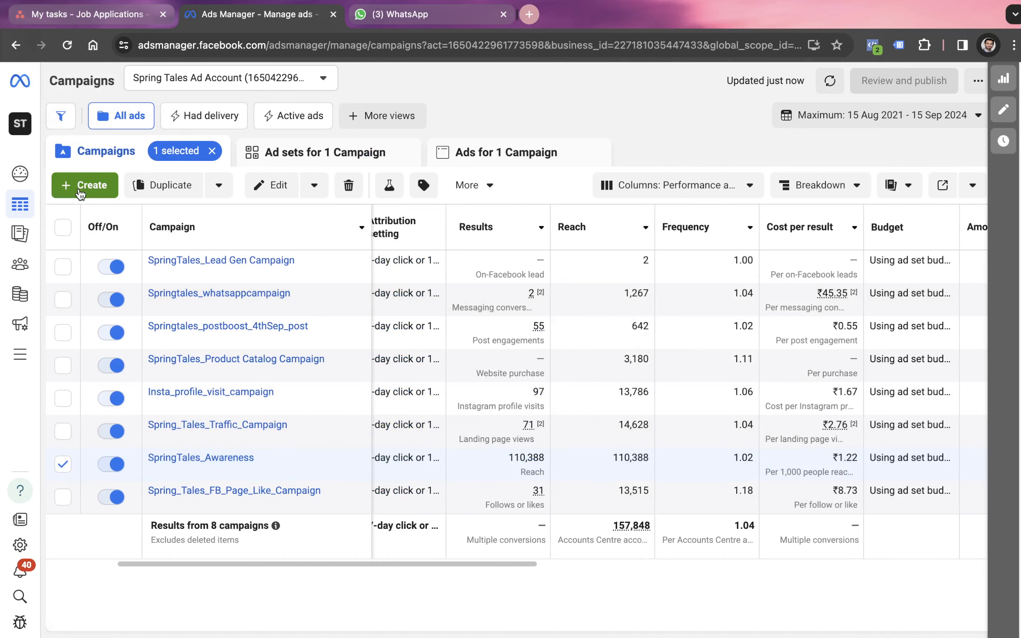
Switch from Ads Manager back to the Google Sheets course workbook and open the Campaigns Type sheet.
key("ctrl+Left")
left_click(260, 631)
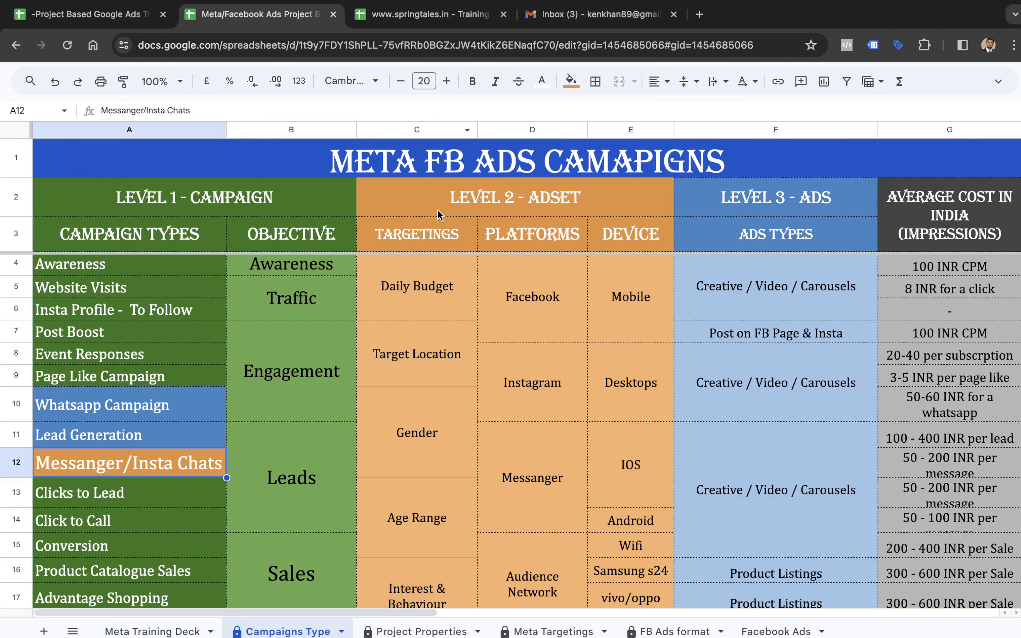